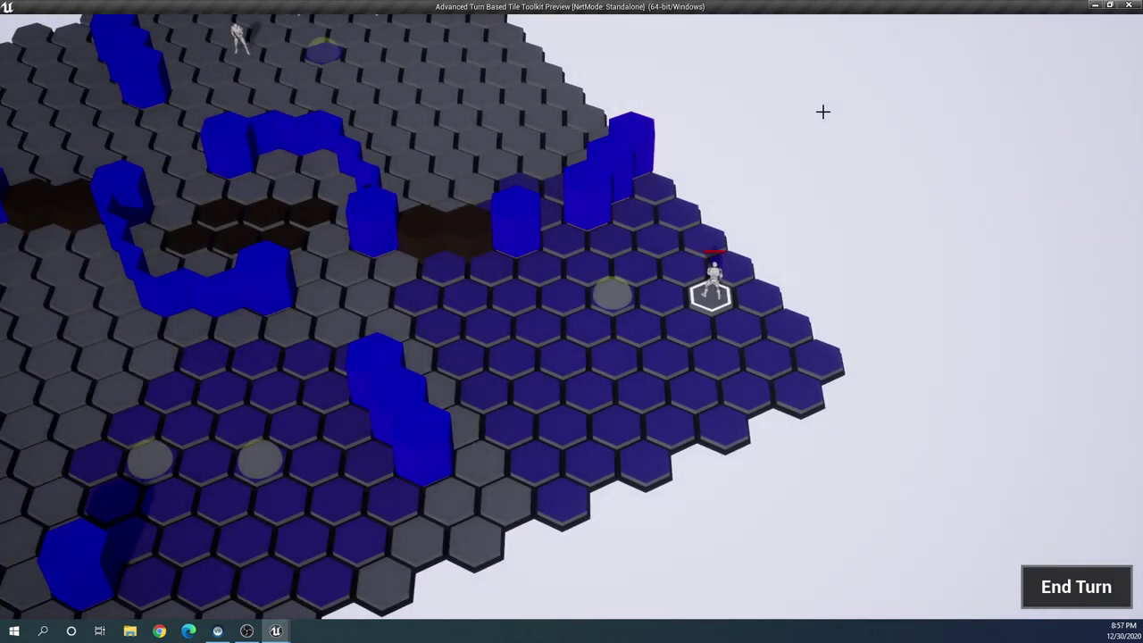
pyautogui.press('a')
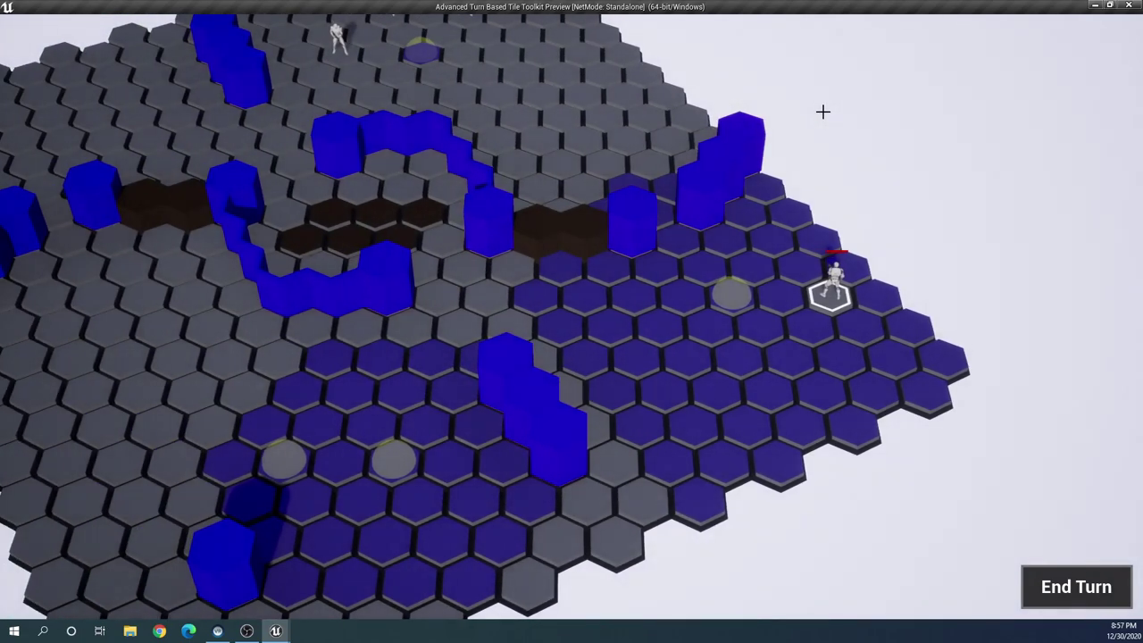
# - Pan the game camera left and forward across the hex battlefield with the A and W keys
pyautogui.press('w')
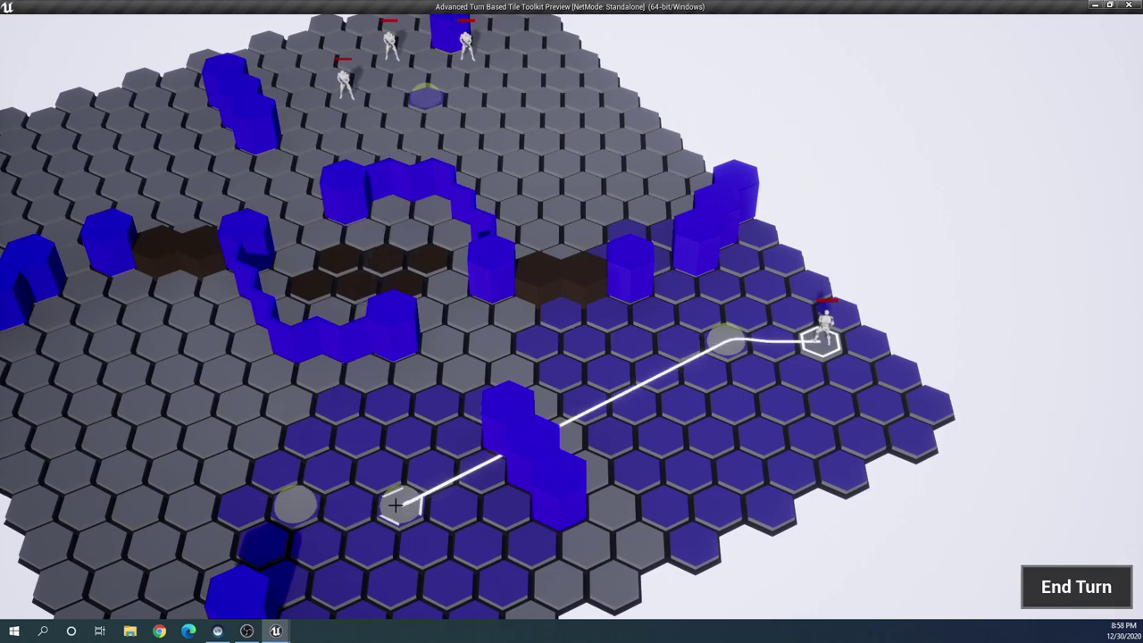
# - Send the unit to the chosen hex and end the player's turn
pyautogui.click(360, 436)
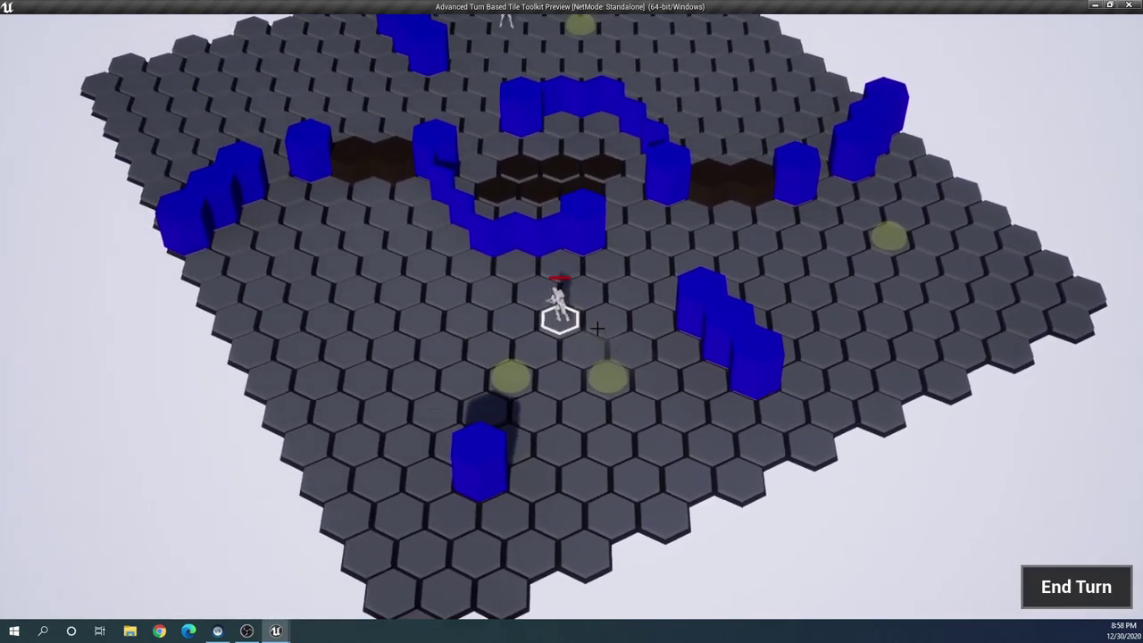
pyautogui.click(1063, 582)
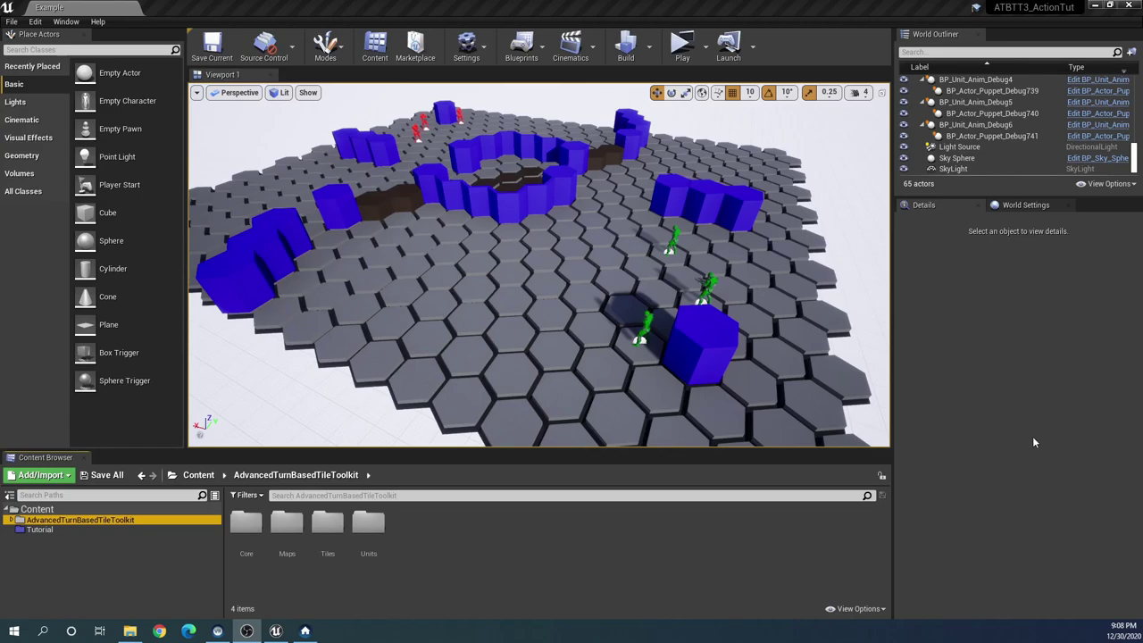
# - Browse into Maps, select the Example map, then switch to the empty Tutorial folder
pyautogui.doubleClick(275, 541)
pyautogui.click(531, 526)
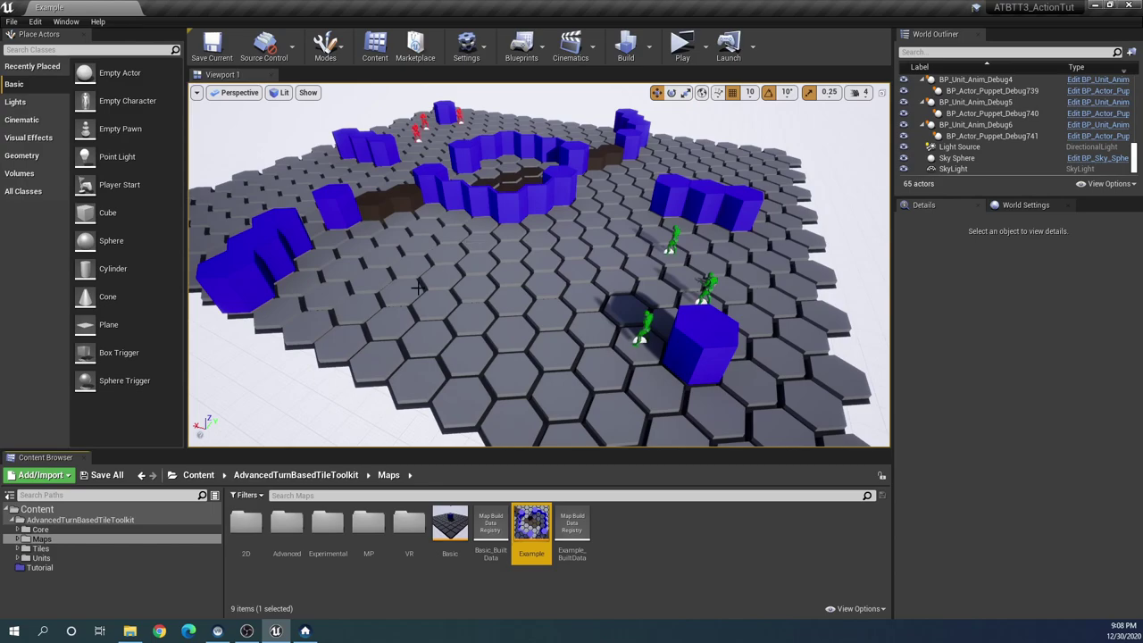
pyautogui.click(51, 569)
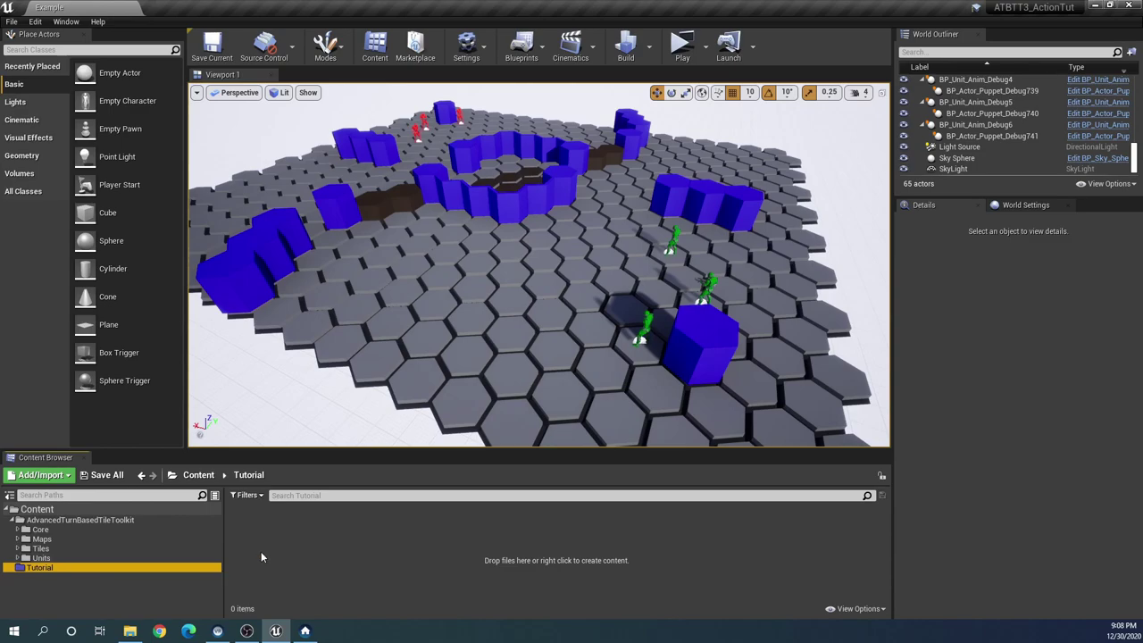
# - Create an Actor-based Blueprint Class in Tutorial and name it BP_Teleporter
pyautogui.rightClick(350, 547)
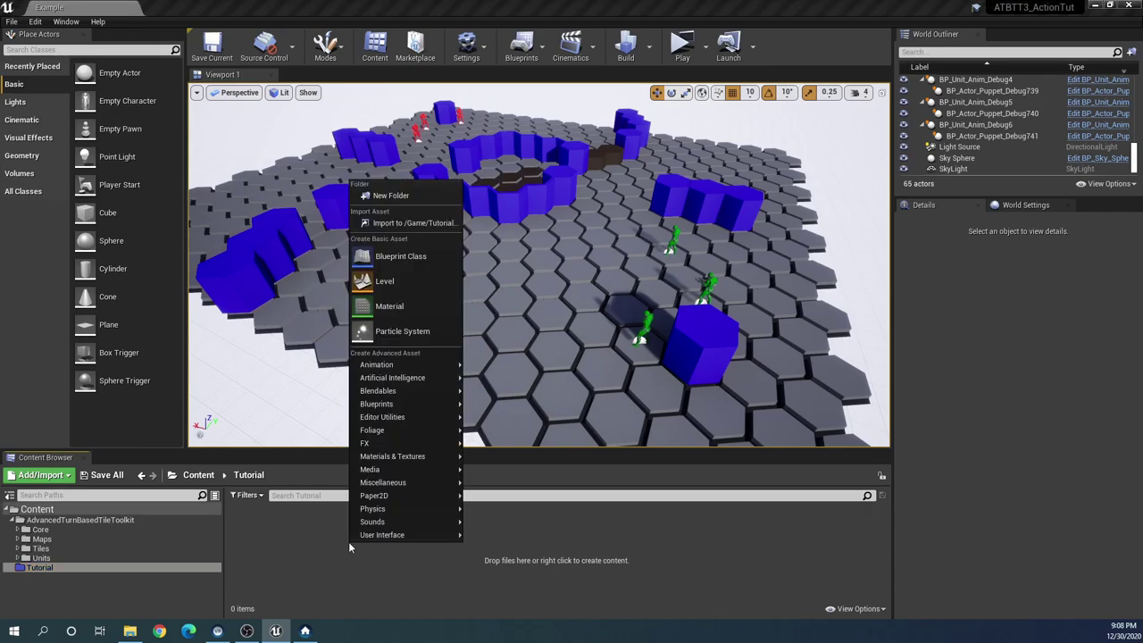
pyautogui.click(401, 256)
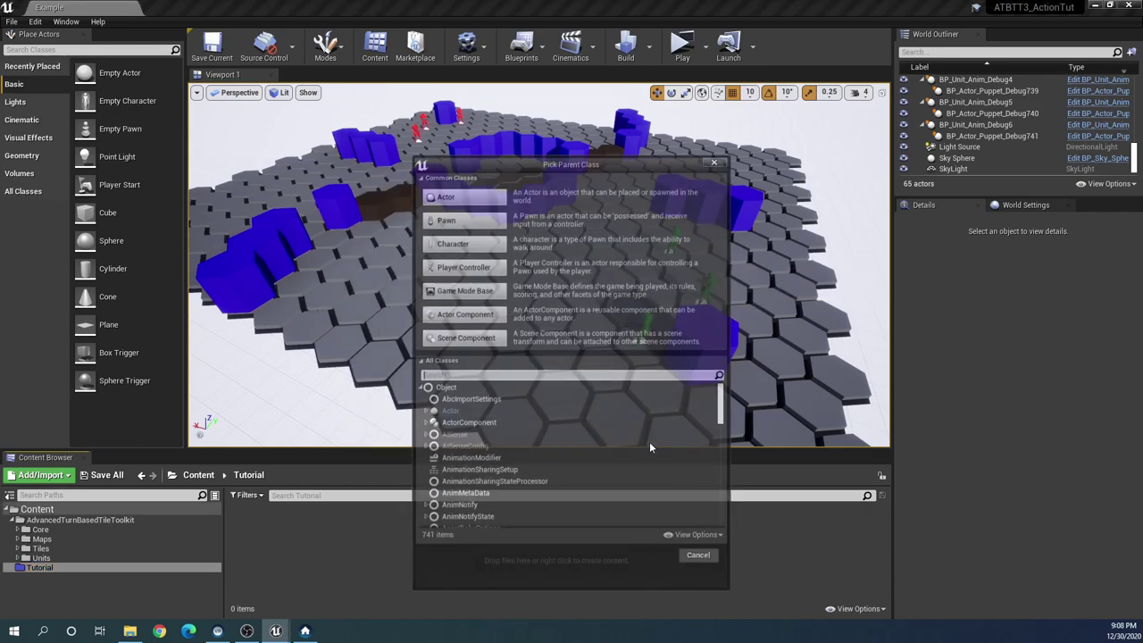
pyautogui.click(446, 197)
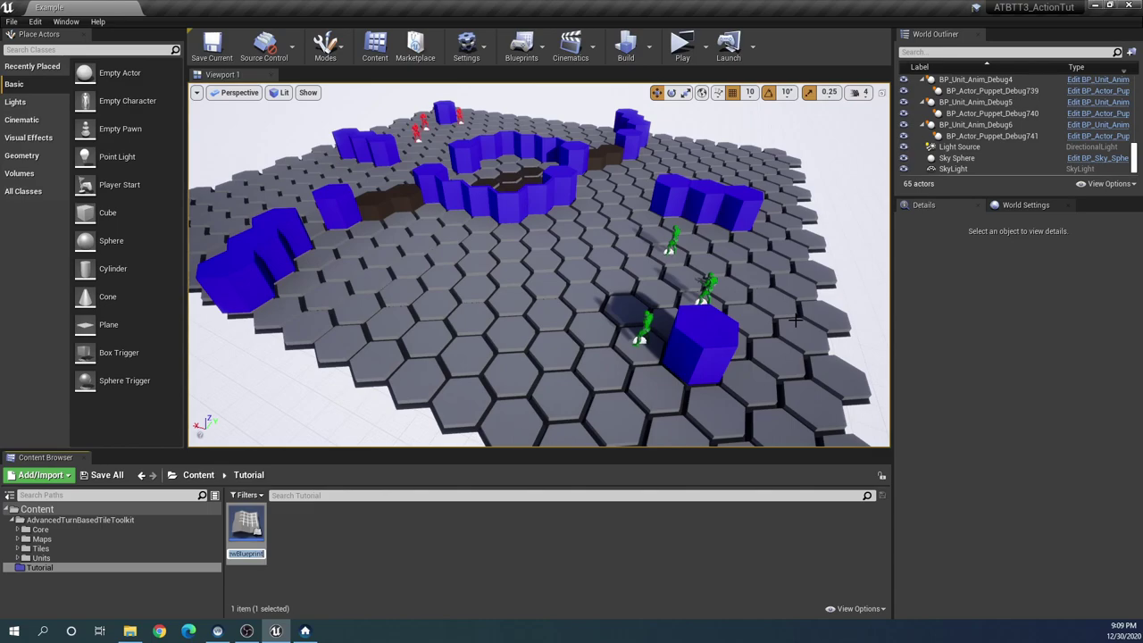
pyautogui.write('BP')
pyautogui.write('_')
pyautogui.write('Telep')
pyautogui.write('orter')
pyautogui.press('Return')
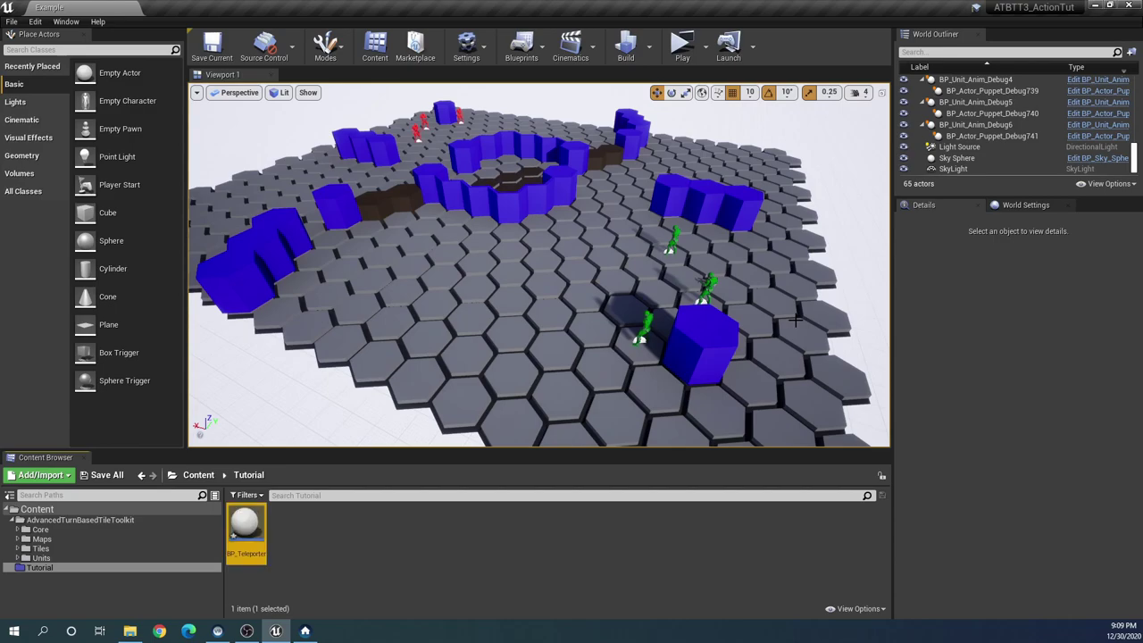
# - Open BP_Teleporter, add a Static Mesh component under DefaultSceneRoot, and select it
pyautogui.doubleClick(247, 534)
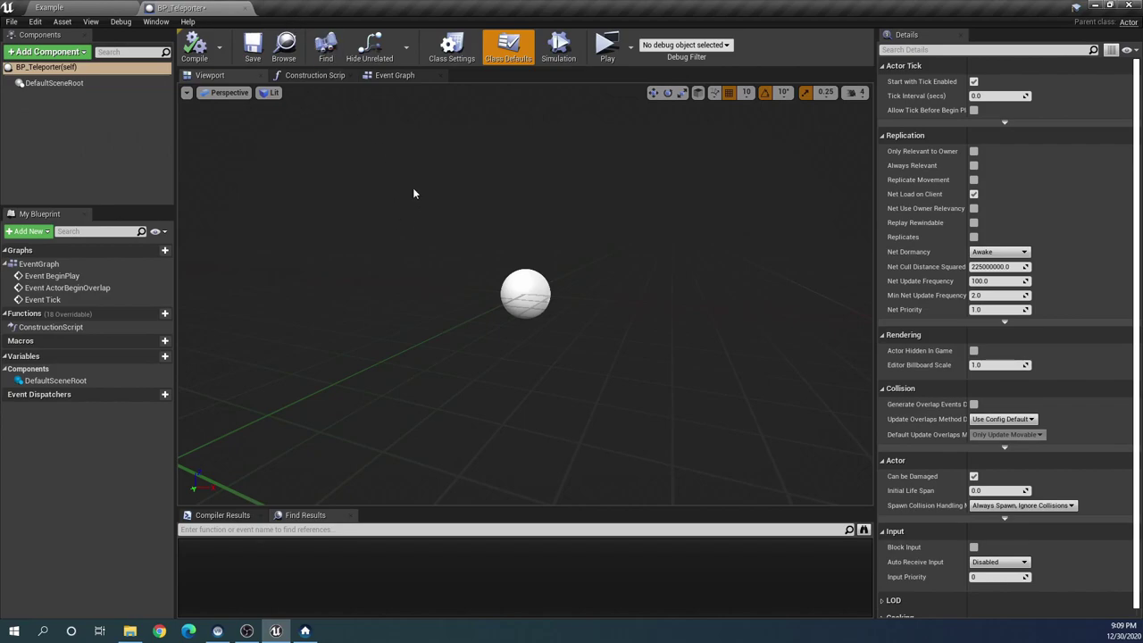
pyautogui.click(56, 53)
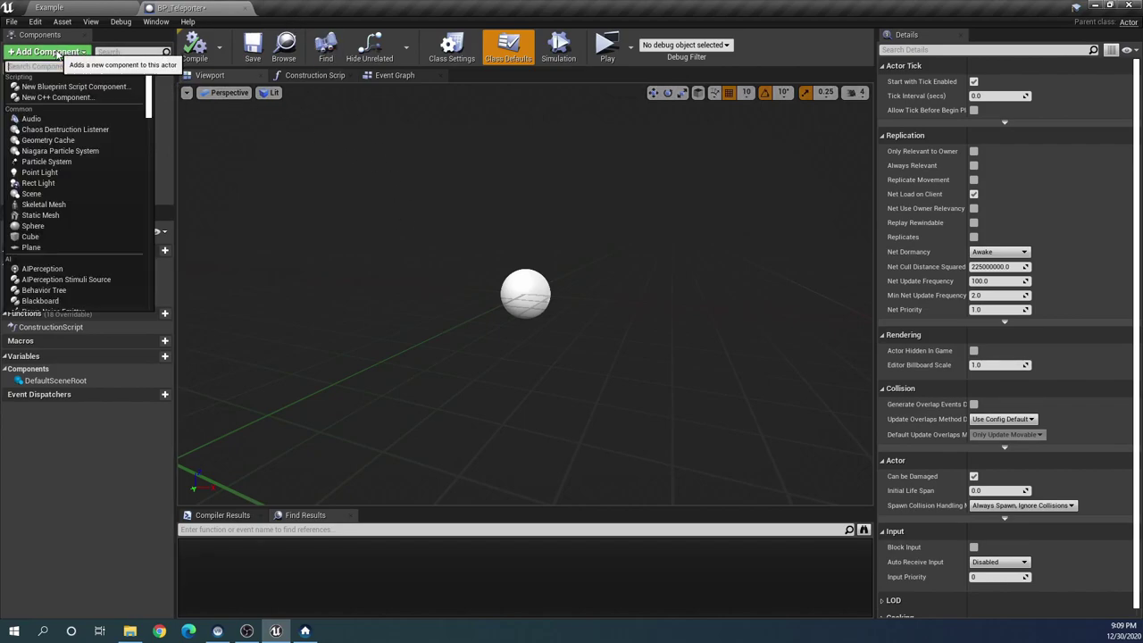
pyautogui.write('stat')
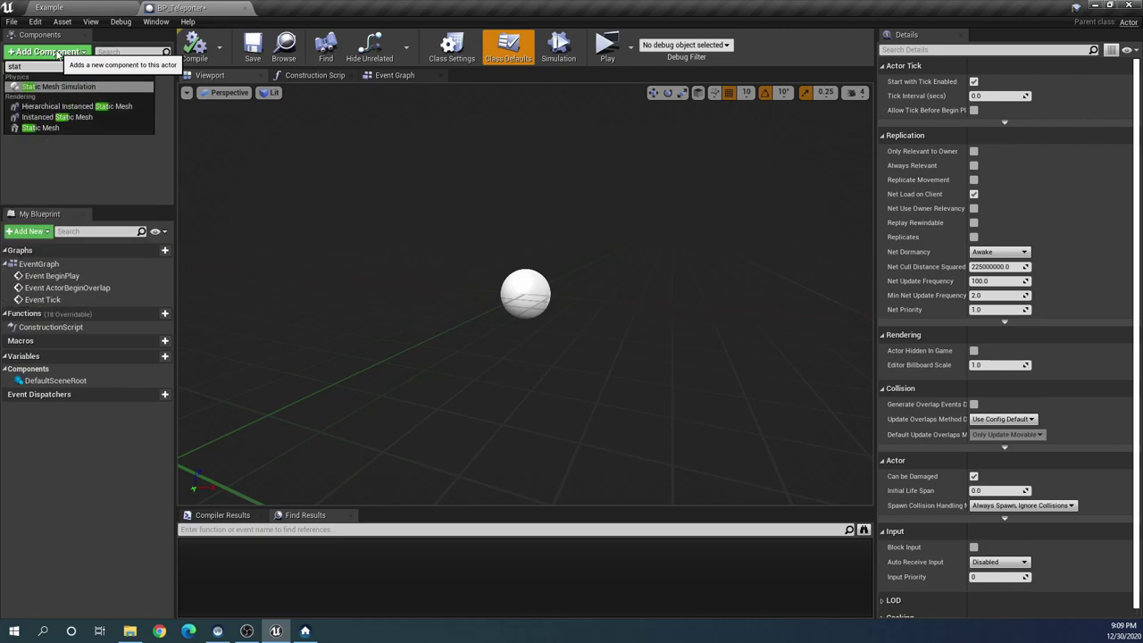
pyautogui.click(35, 128)
pyautogui.click(49, 95)
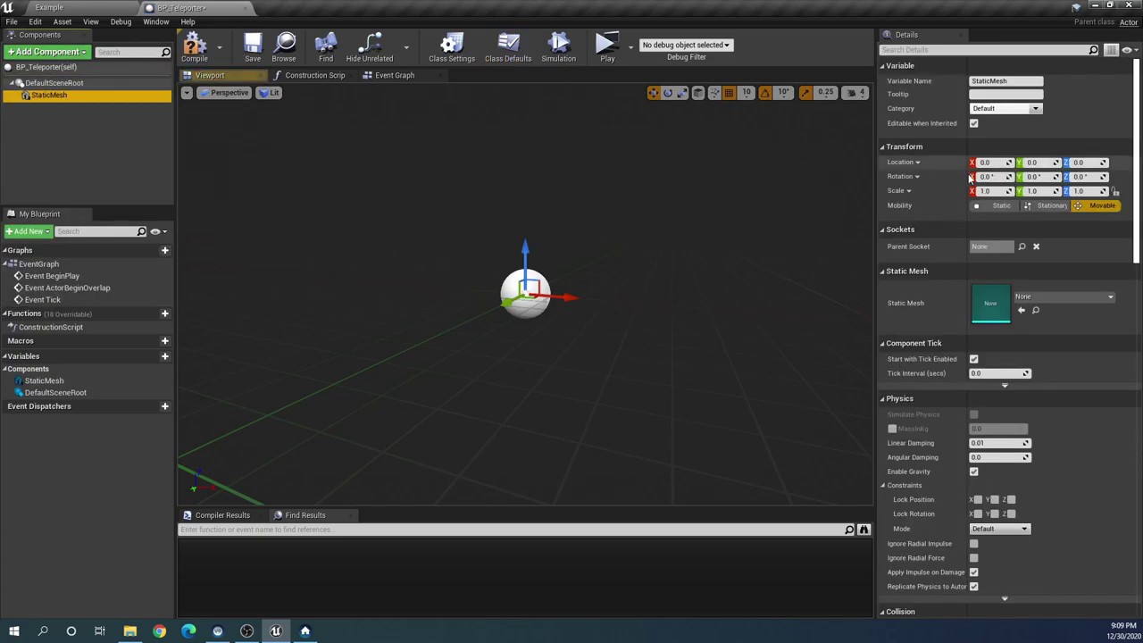
# - Assign the engine Sphere mesh to the StaticMesh component, showing engine content to find it
pyautogui.click(1071, 297)
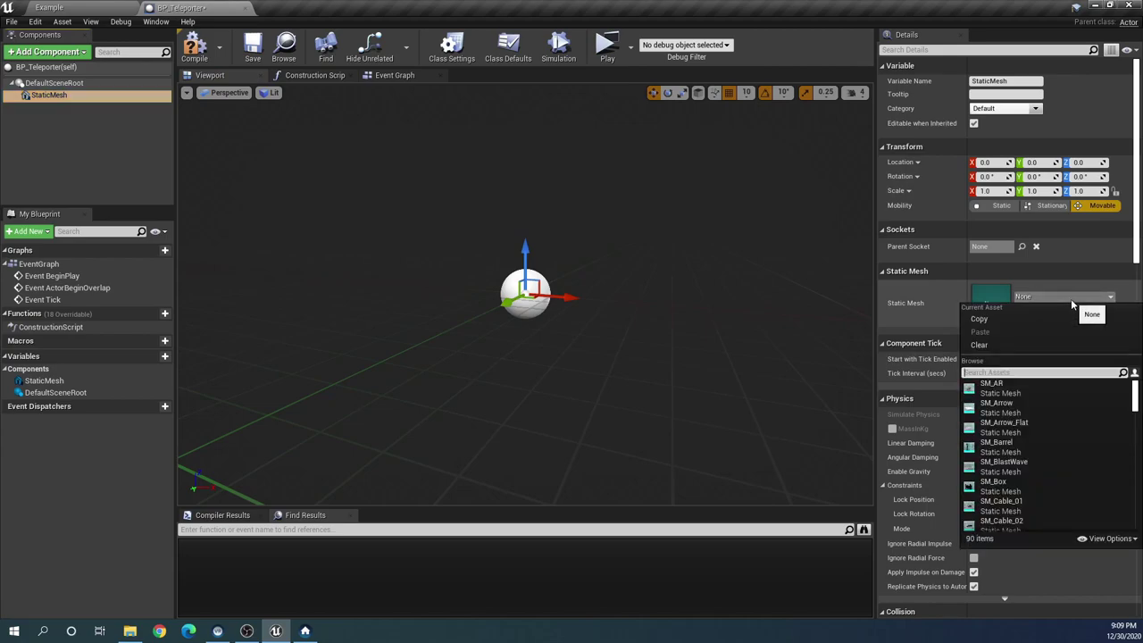
pyautogui.write('sphere')
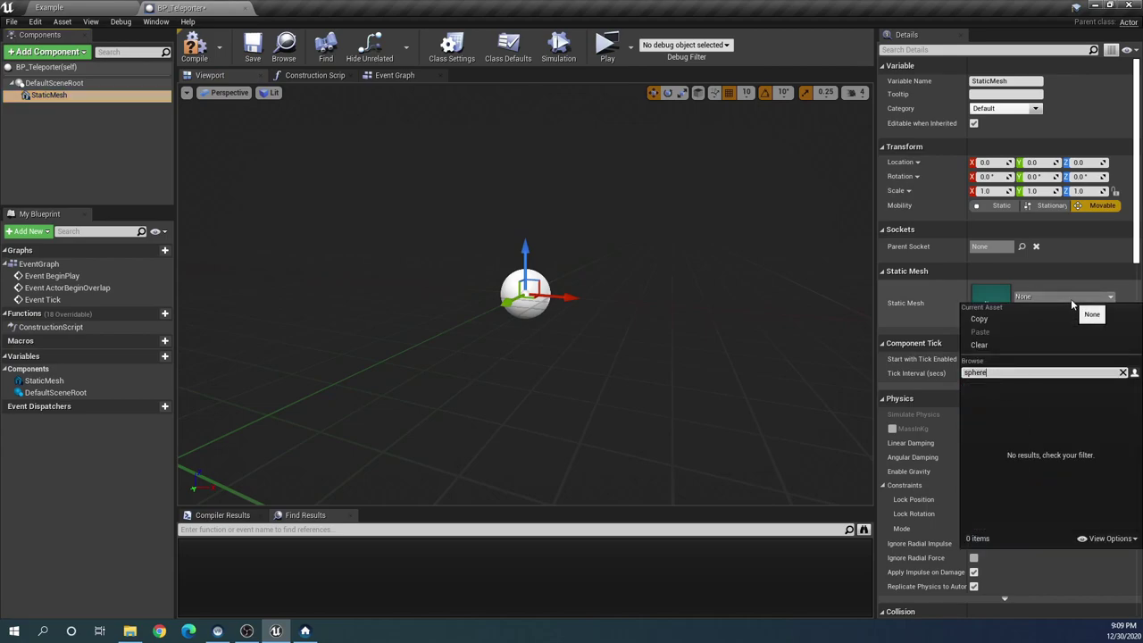
pyautogui.click(1082, 539)
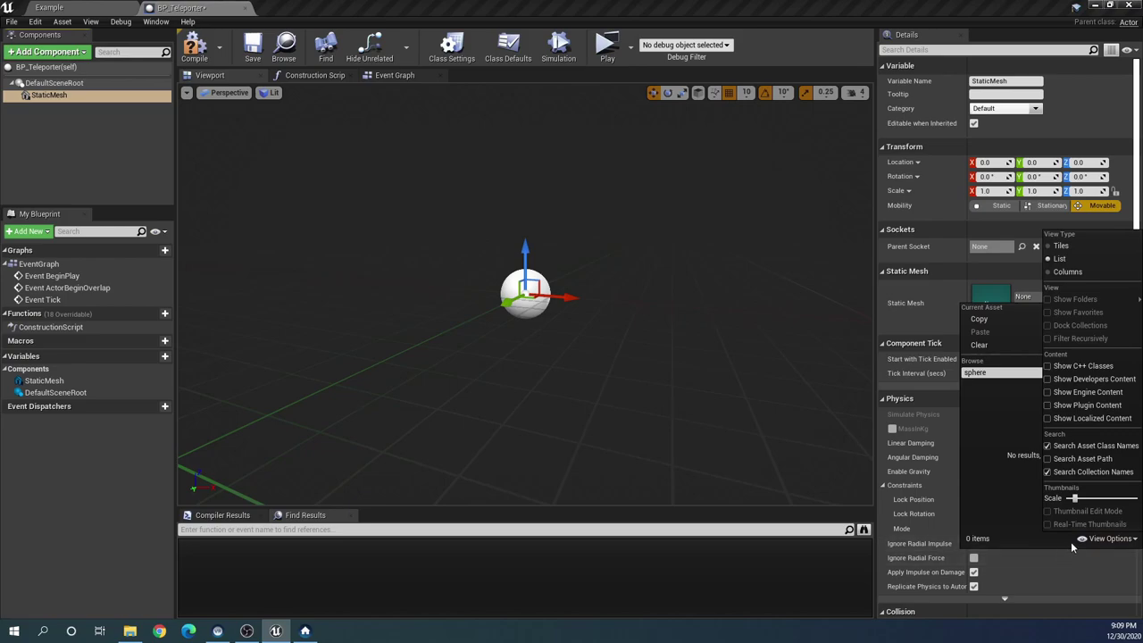
pyautogui.click(1085, 392)
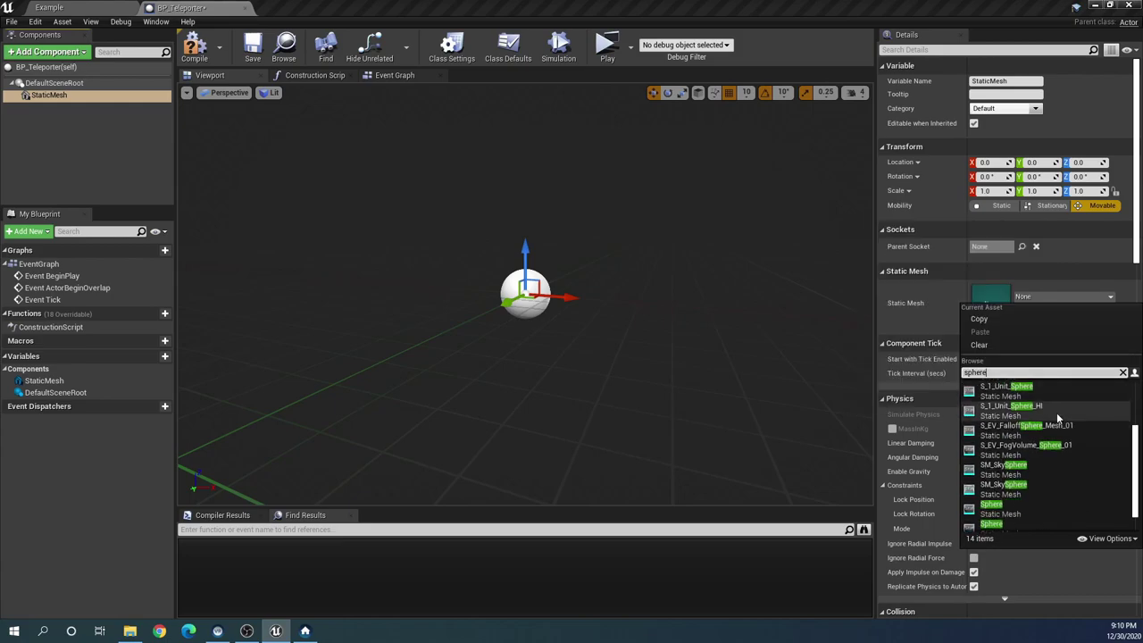
pyautogui.scroll(-3, 1056, 412)
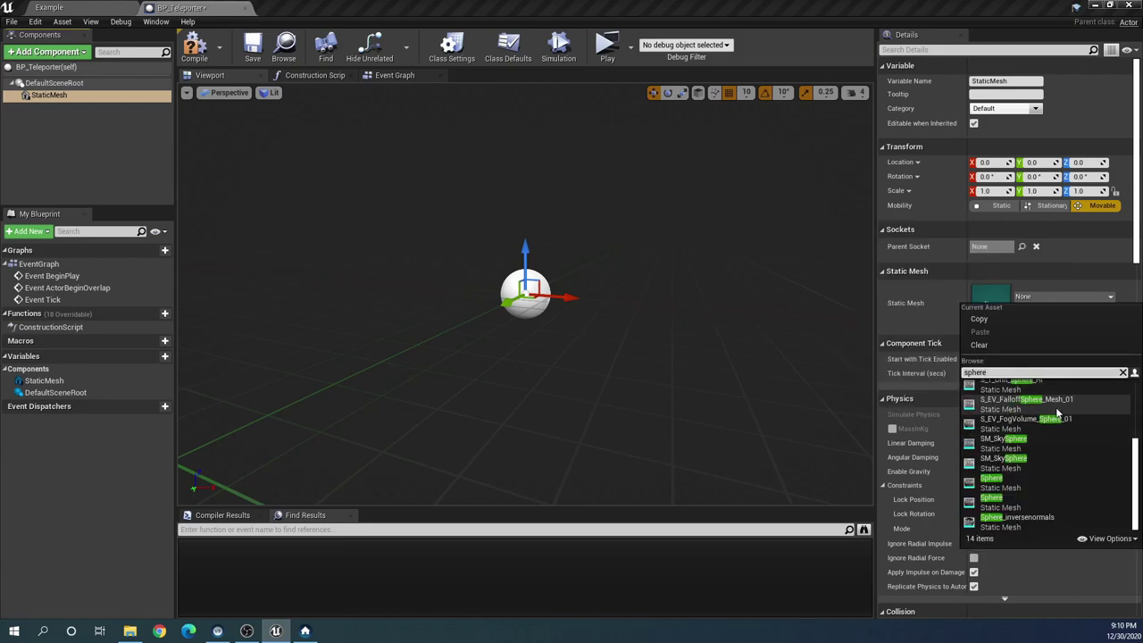
pyautogui.click(998, 482)
pyautogui.moveTo(582, 255); pyautogui.dragTo(579, 295, button='right')
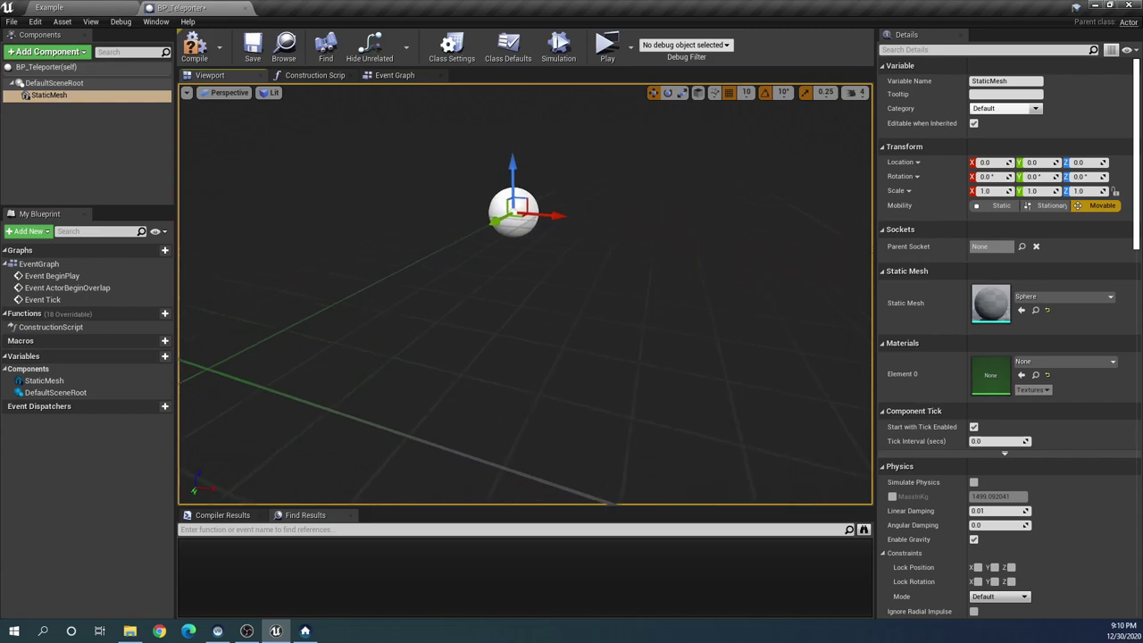
pyautogui.press('f')
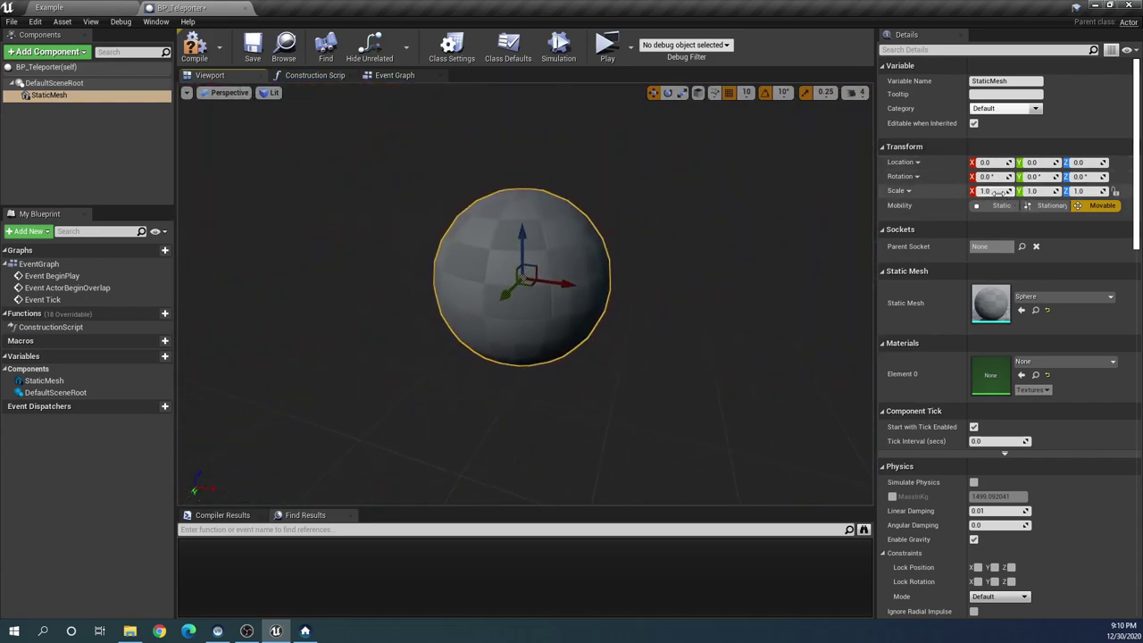
# - Set the component's X, Y and Z scale to 0.5
pyautogui.click(998, 192)
pyautogui.write('0.5')
pyautogui.press('Tab')
pyautogui.write('0.5')
pyautogui.press('Tab')
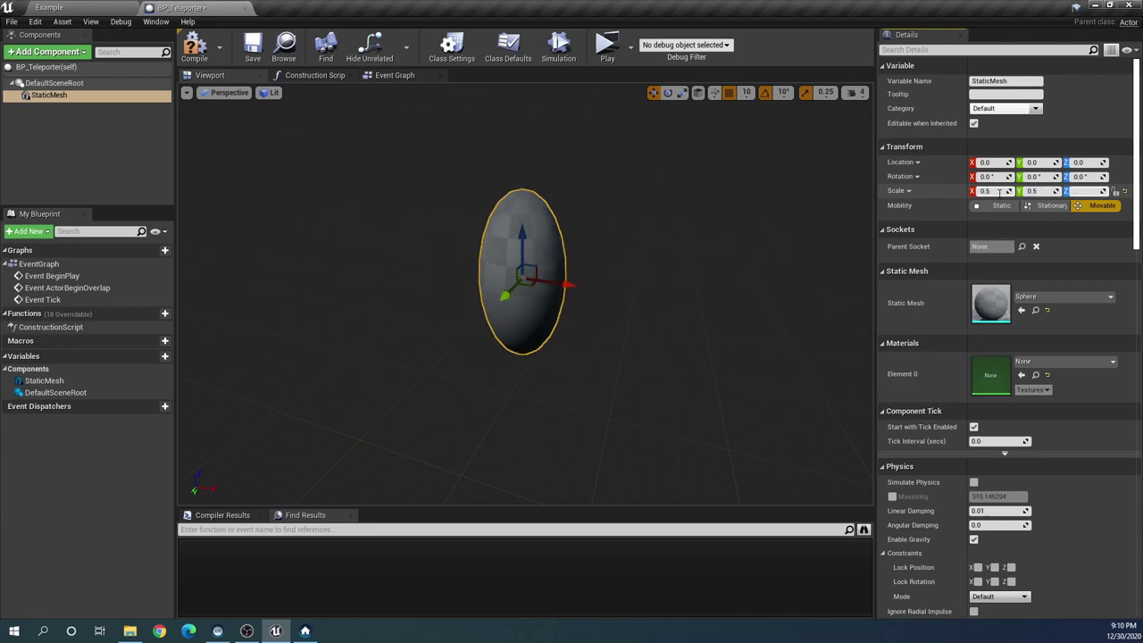
pyautogui.write('0.5')
pyautogui.press('Return')
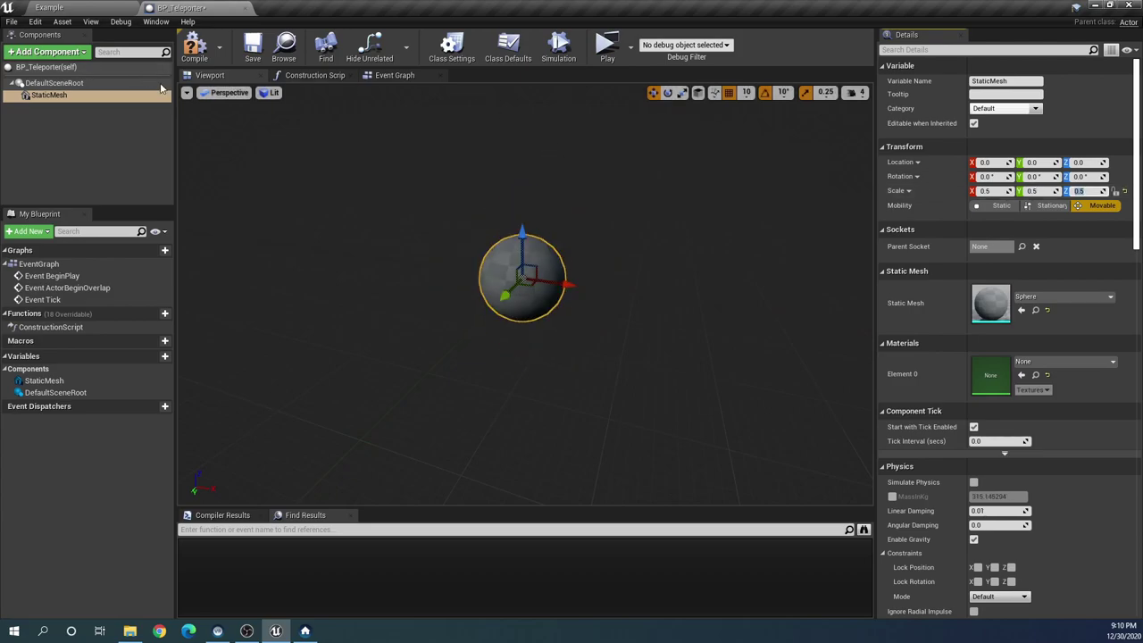
# - Filter the Element 0 material list by 'transl' with engine content hidden
pyautogui.click(1036, 361)
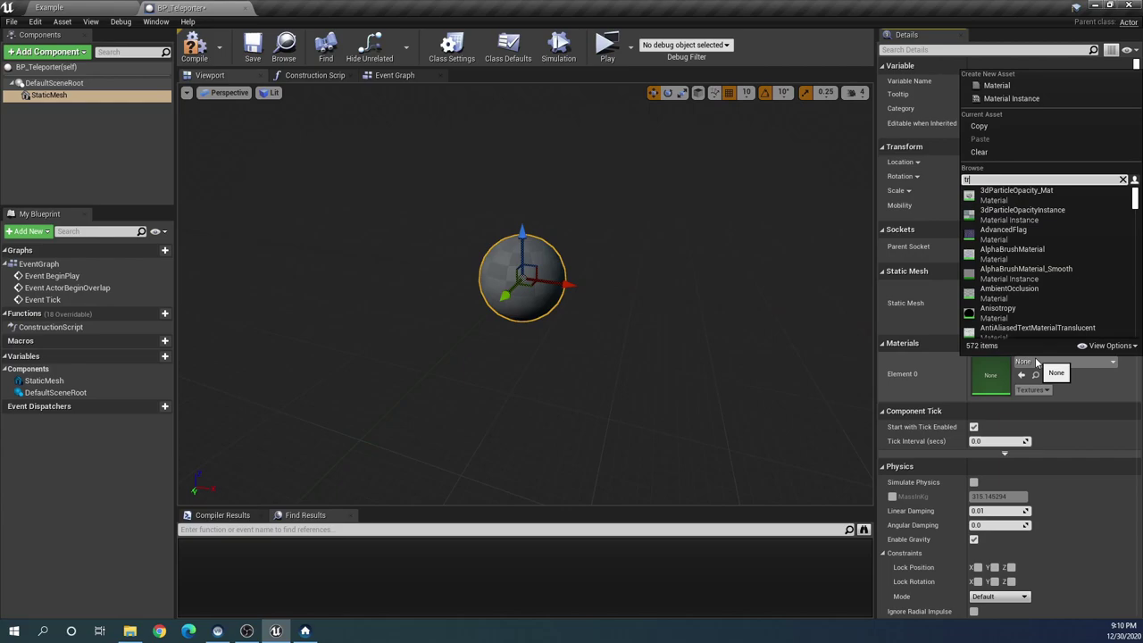
pyautogui.write('transl')
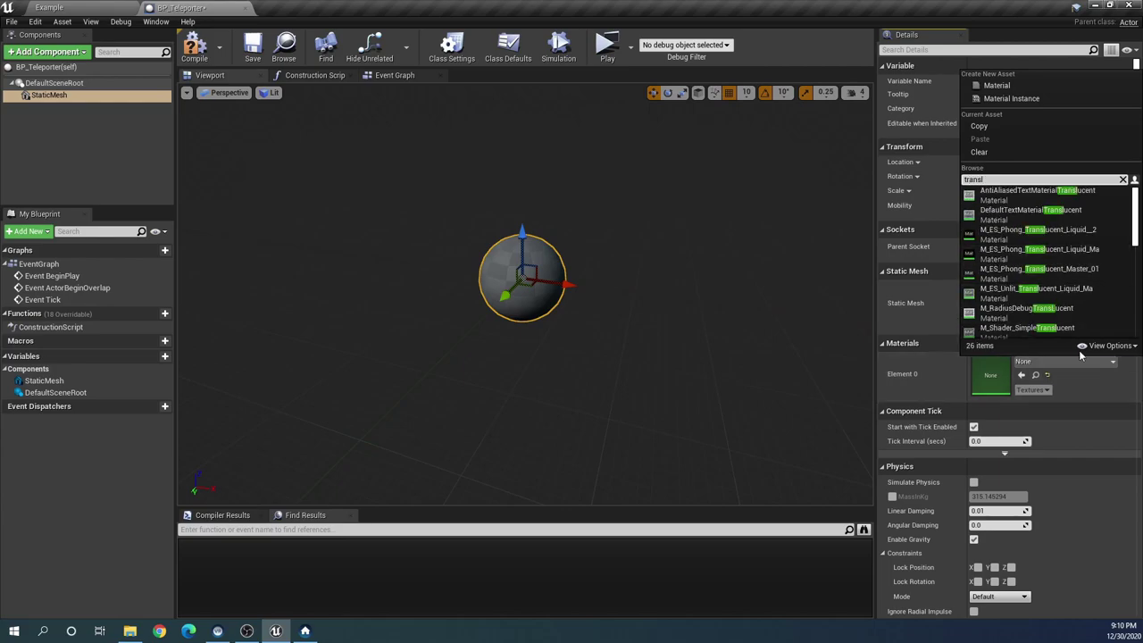
pyautogui.click(1108, 346)
pyautogui.click(1110, 199)
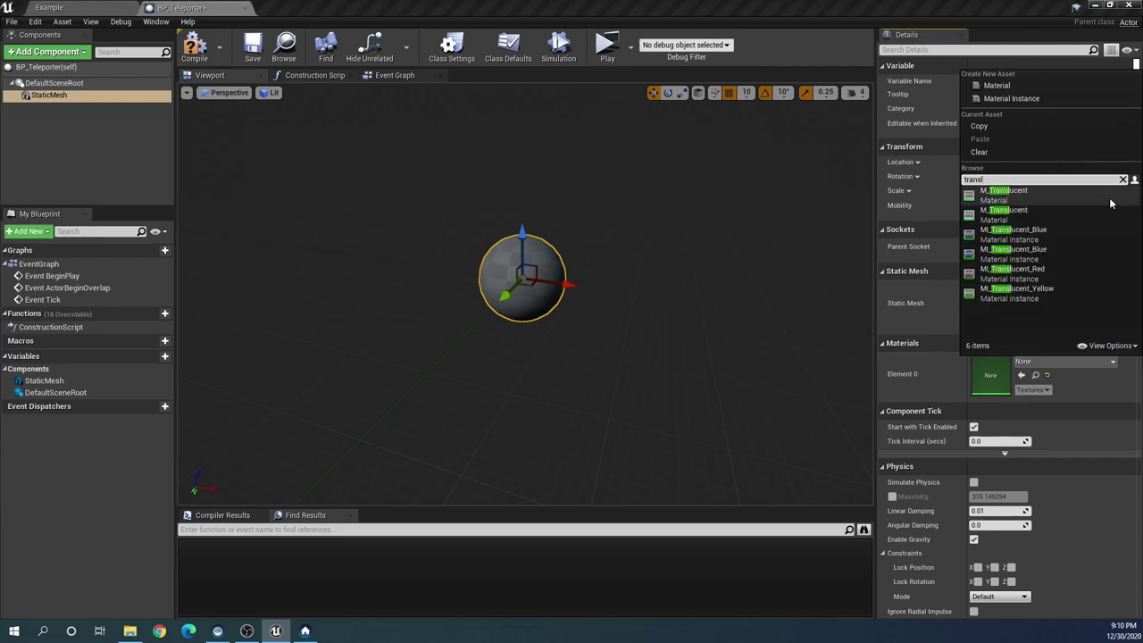